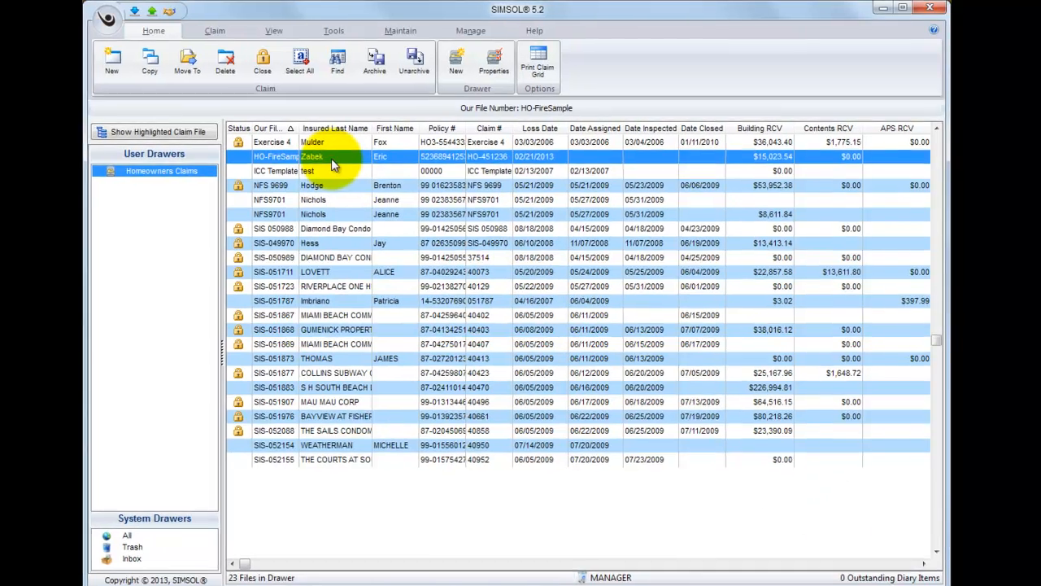
Step: Open the HO-FireSample claim's scope of damage and open the virtual scope sheet for Bedroom 1
left_click(337, 156)
double_click(301, 165)
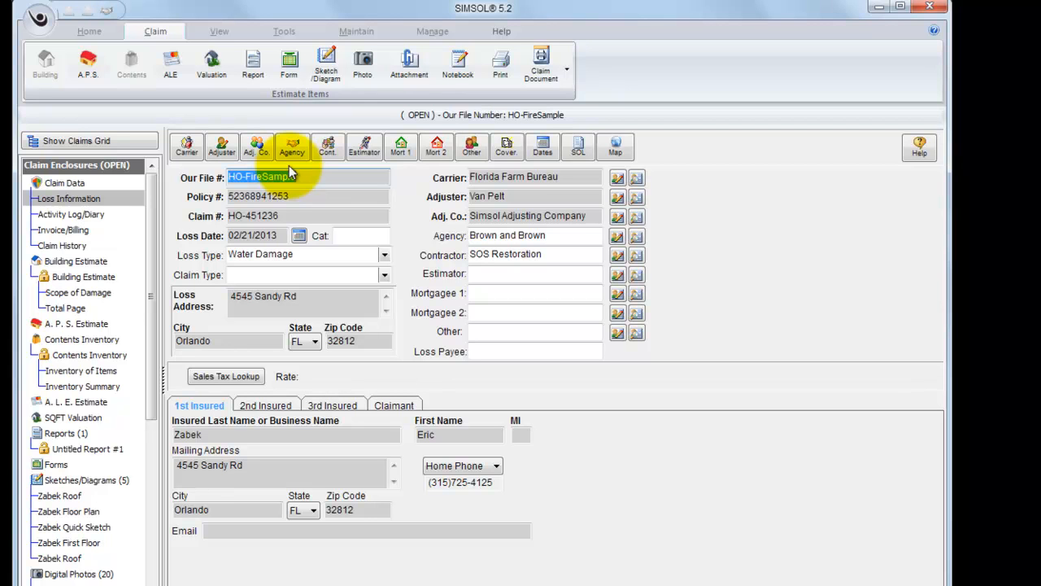
left_click(100, 295)
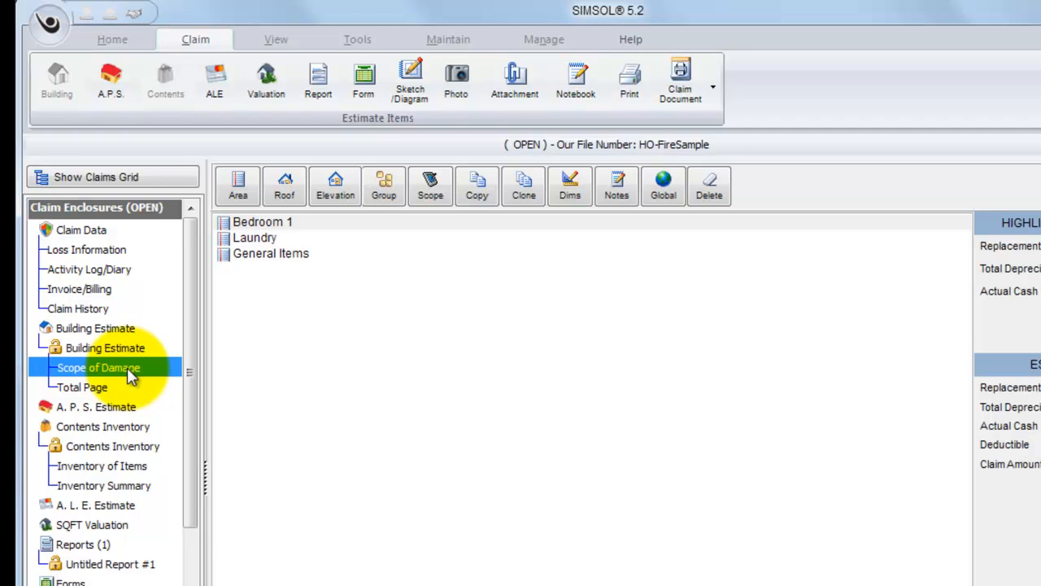
left_click(288, 223)
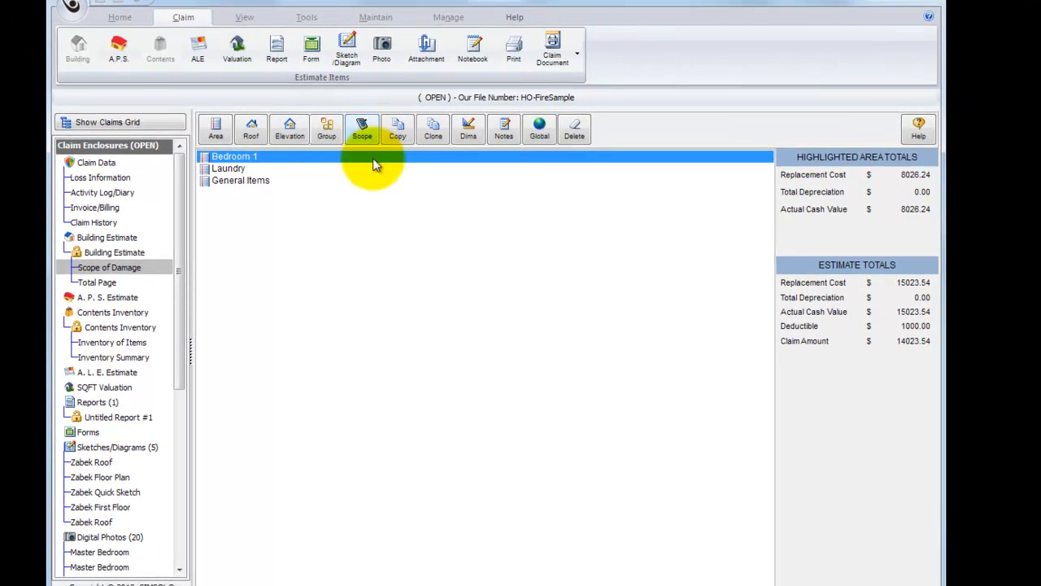
double_click(280, 157)
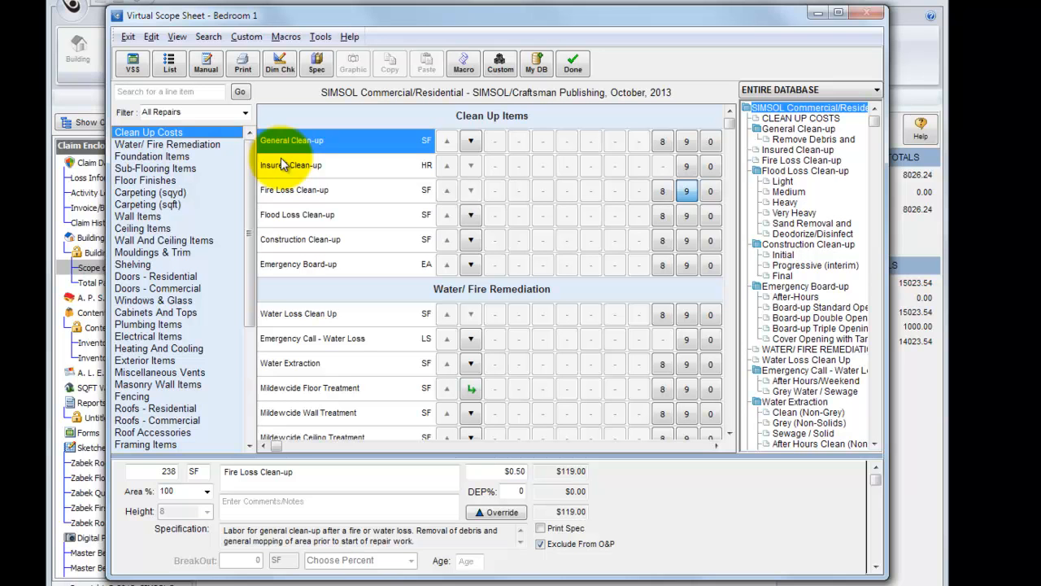
Step: Browse the repair categories, including wall items, clean-up costs, foundation, sub-flooring, floor finishes and carpeting by square yard and square foot
mouse_move(253, 204)
left_mouse_down()
mouse_move(252, 342)
mouse_move(254, 212)
left_mouse_up()
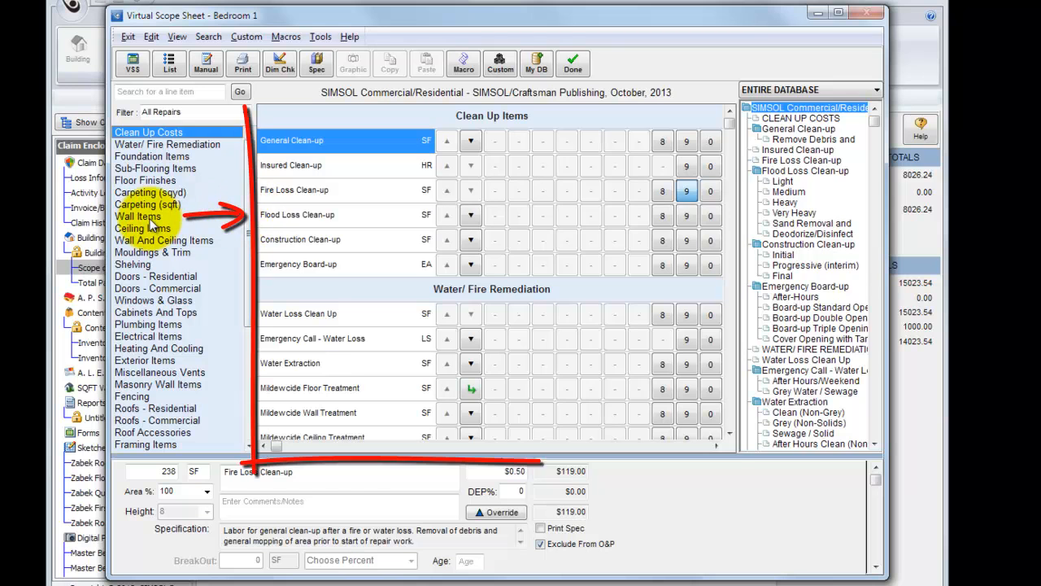
left_click(147, 218)
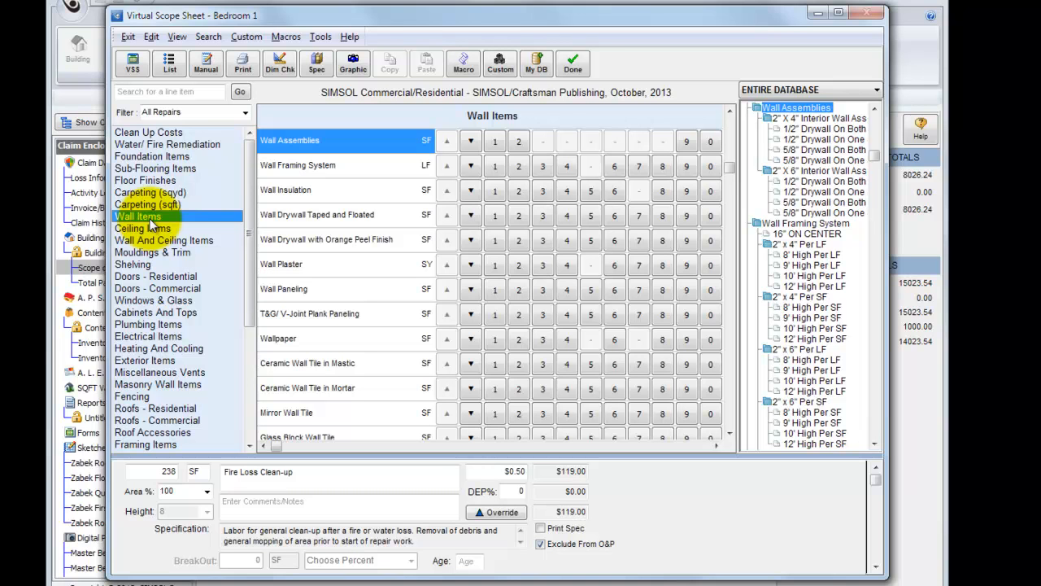
left_click(150, 131)
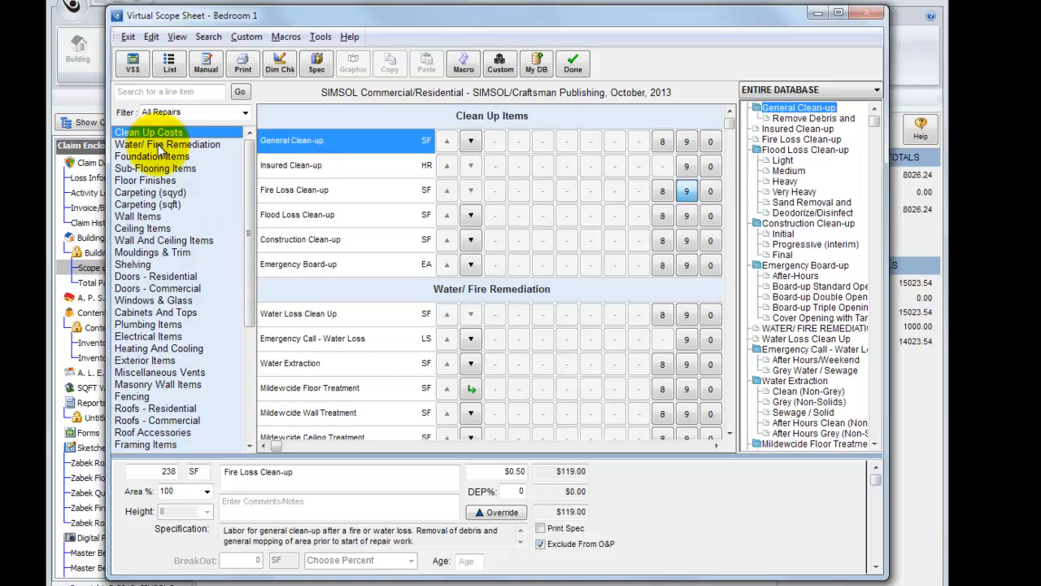
left_click(161, 146)
left_click(155, 156)
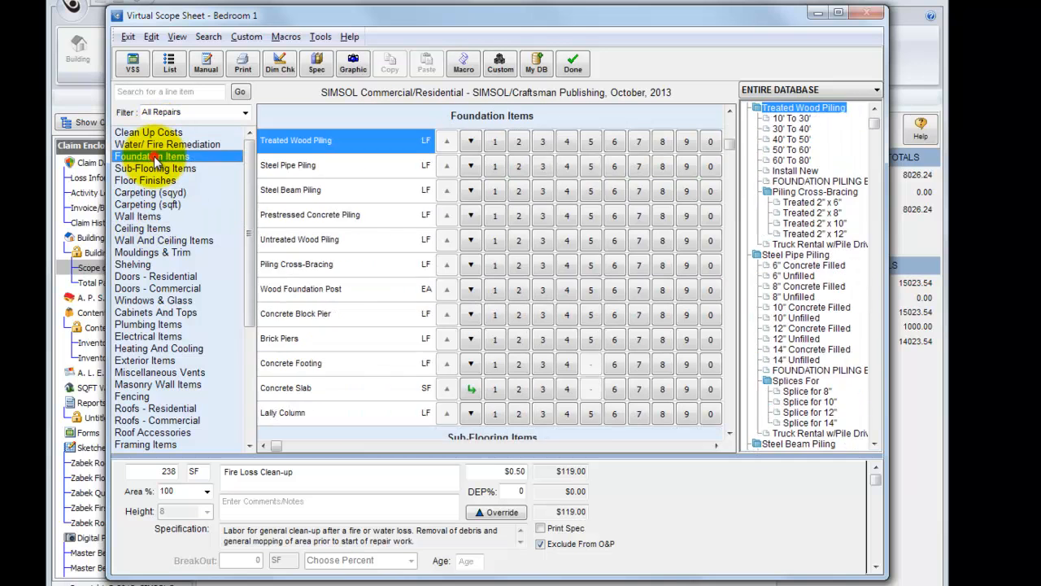
left_click(151, 168)
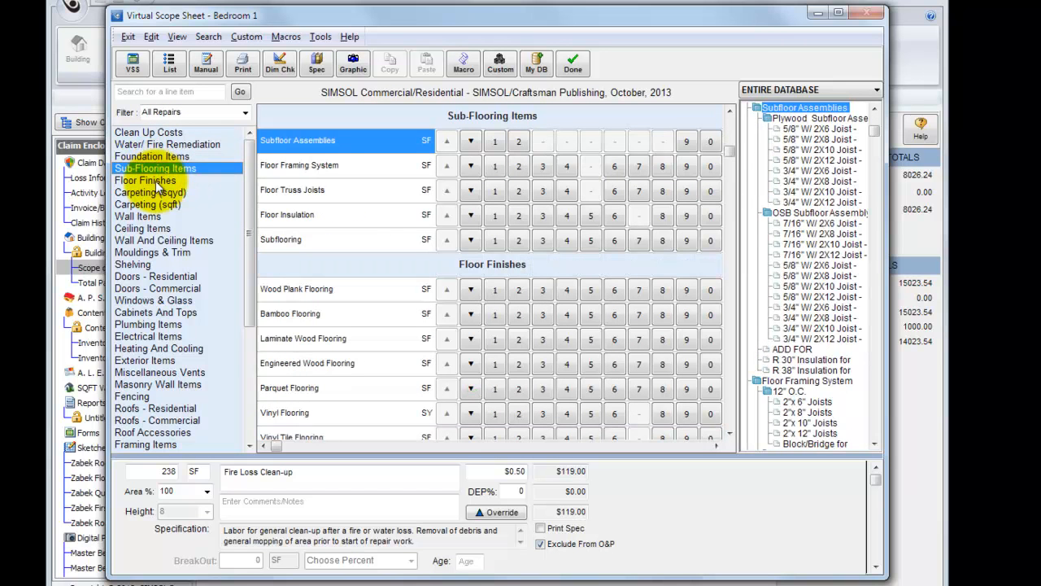
left_click(155, 180)
left_click(154, 193)
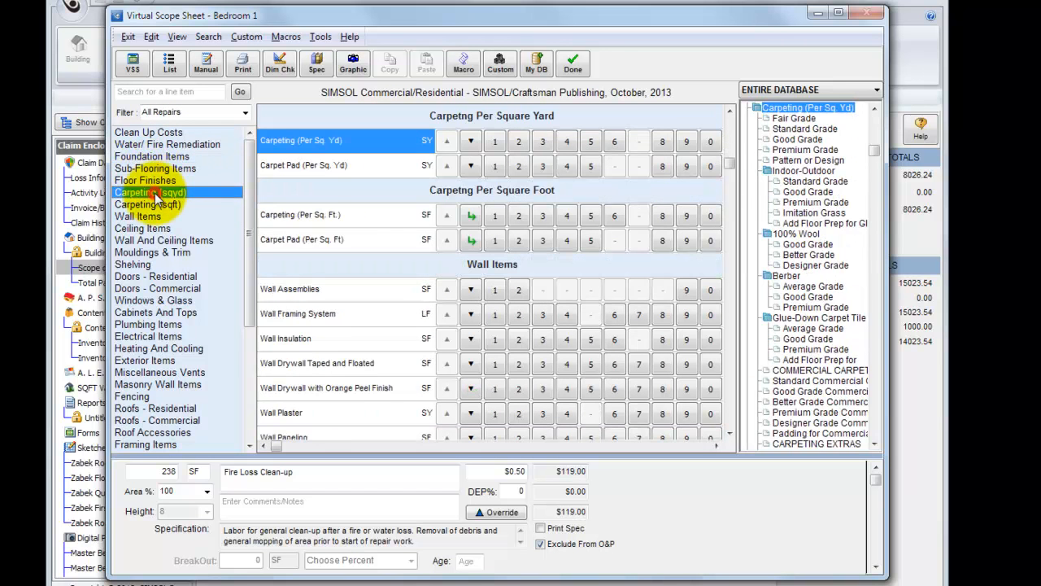
left_click(158, 205)
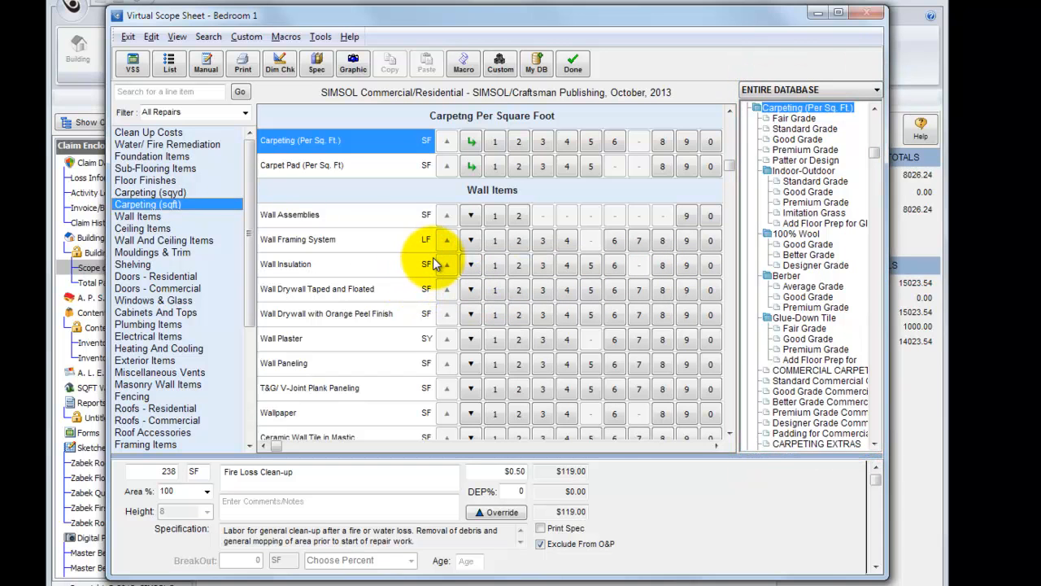
Step: Display the scopes legend and drill down through Wall Drywall Taped and Floated to its residential thickness options
left_click(877, 90)
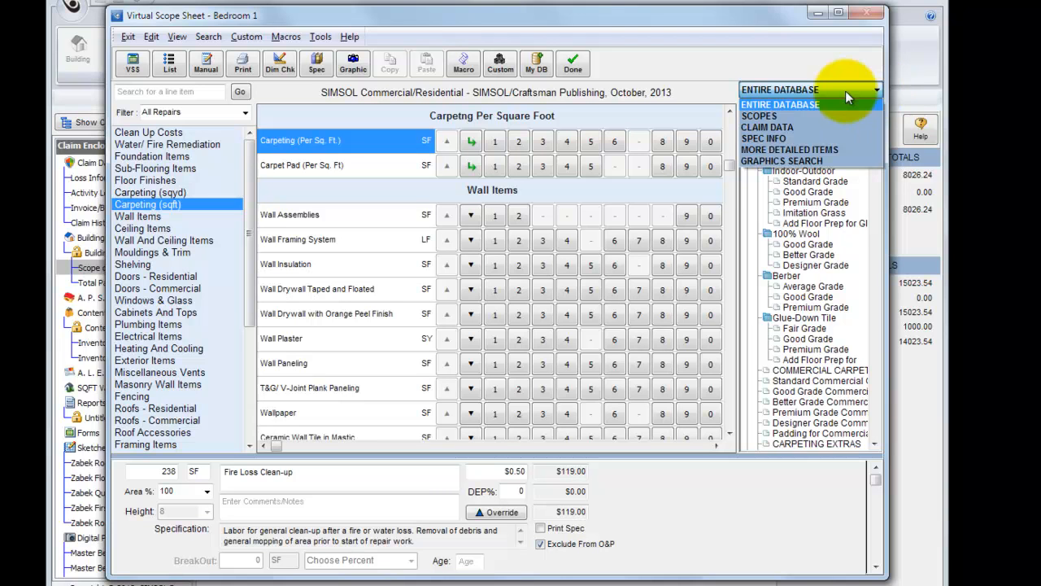
left_click(773, 123)
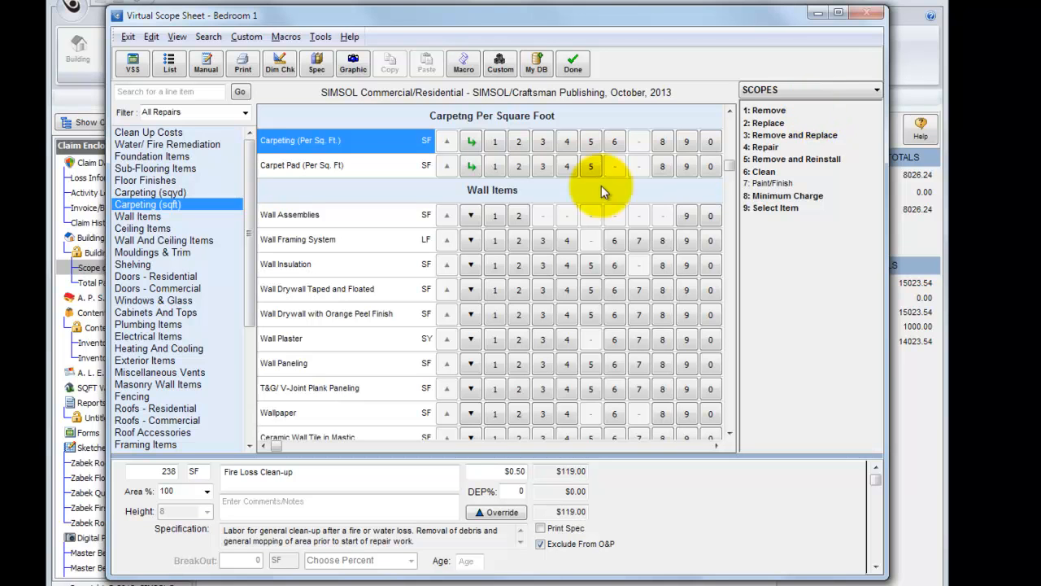
left_click(151, 216)
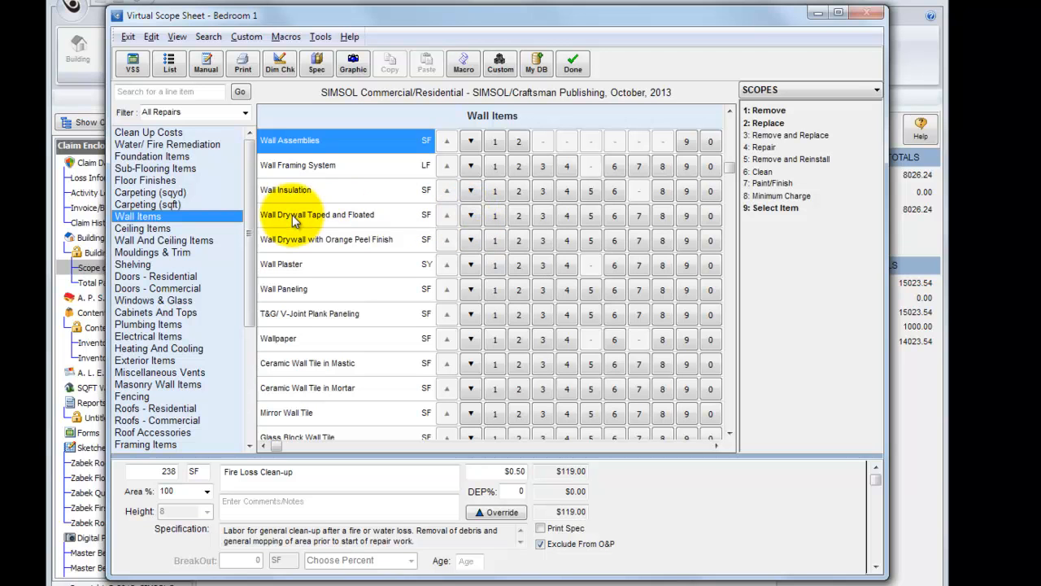
left_click(470, 216)
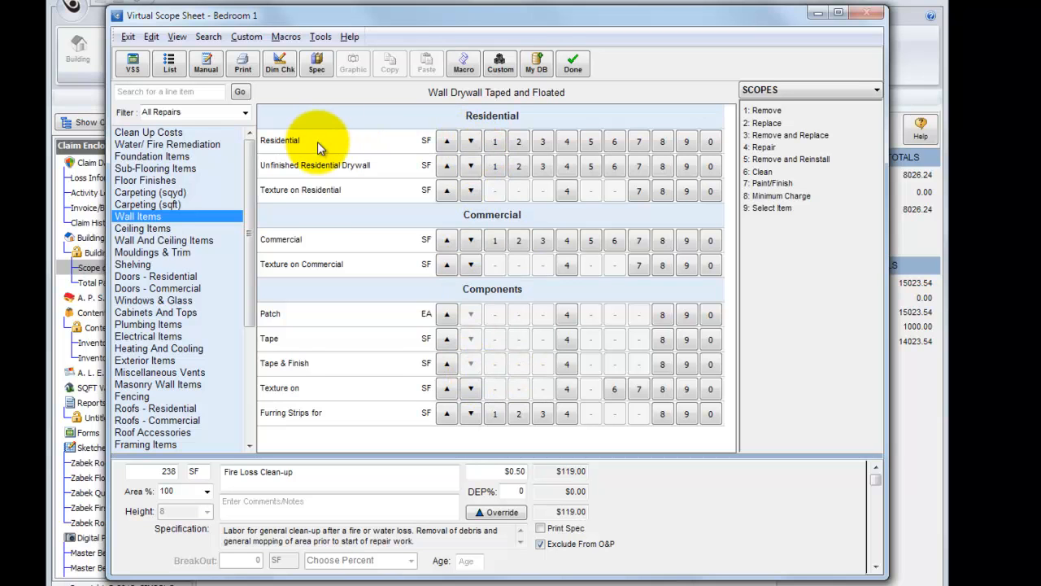
left_click(471, 141)
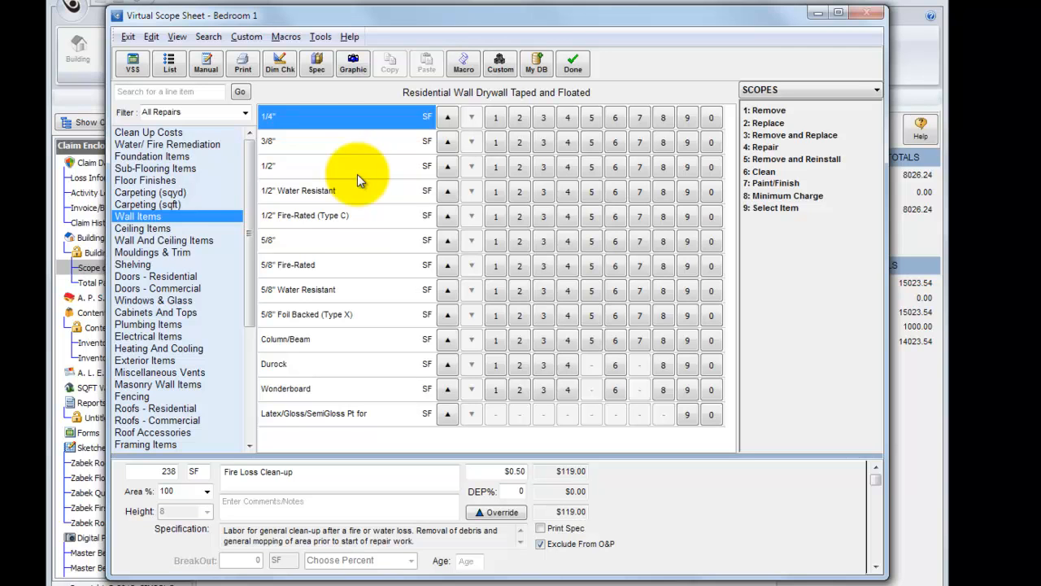
Step: Return to the main wall items and add the Remove and Replace scopes for Wall Drywall Taped and Floated
left_click(152, 220)
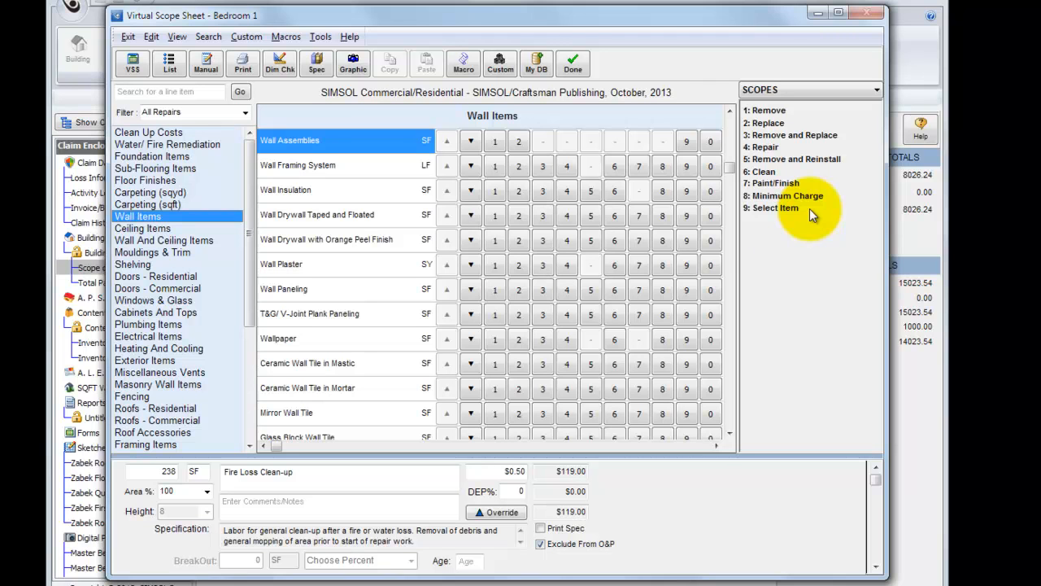
left_click(493, 222)
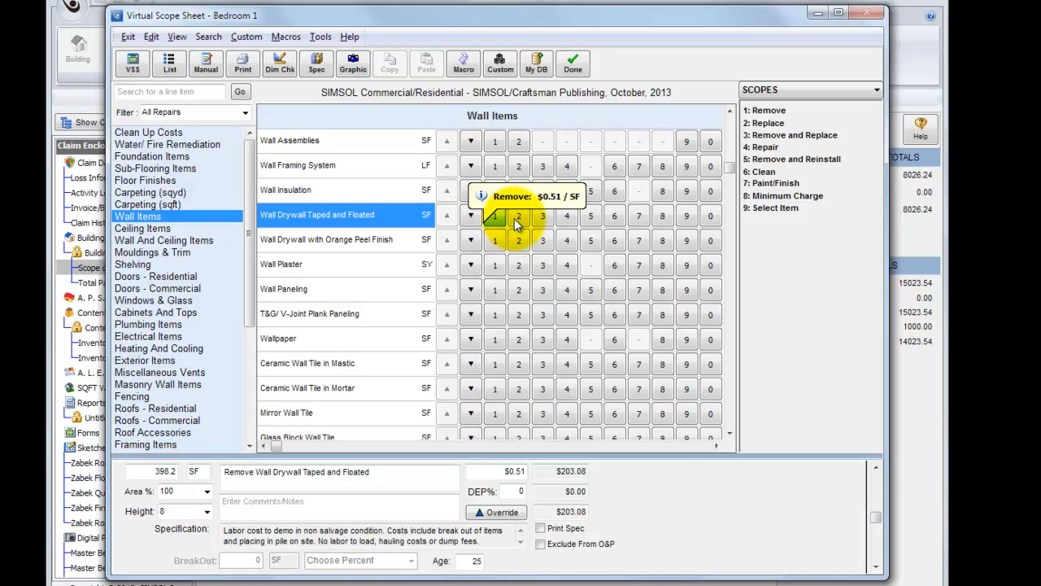
left_click(516, 217)
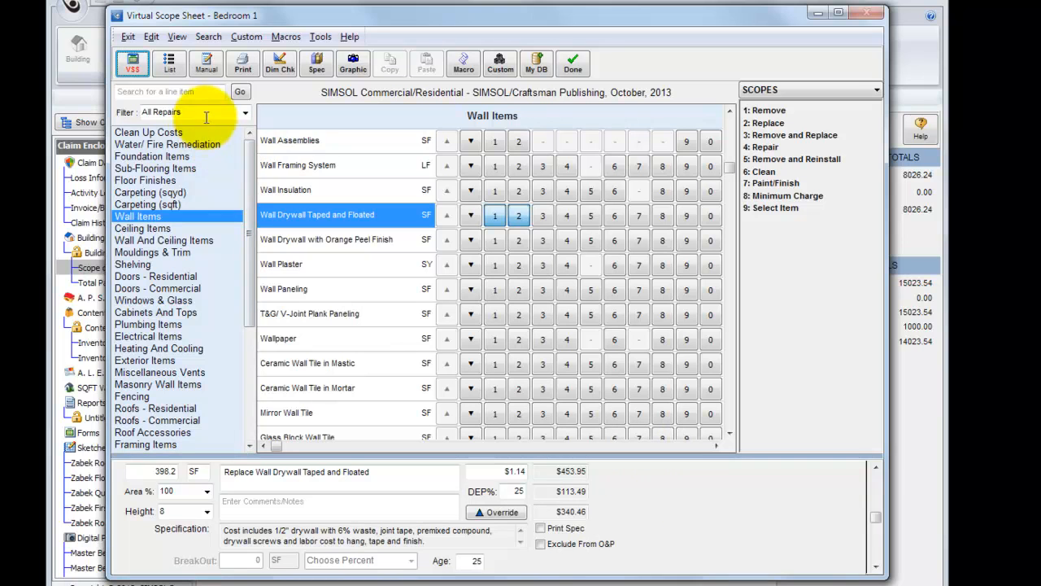
Step: Review the Bedroom 1 estimate as an item list and inspect the override details of the Replace Wall Drywall Taped and Floated line
left_click(170, 66)
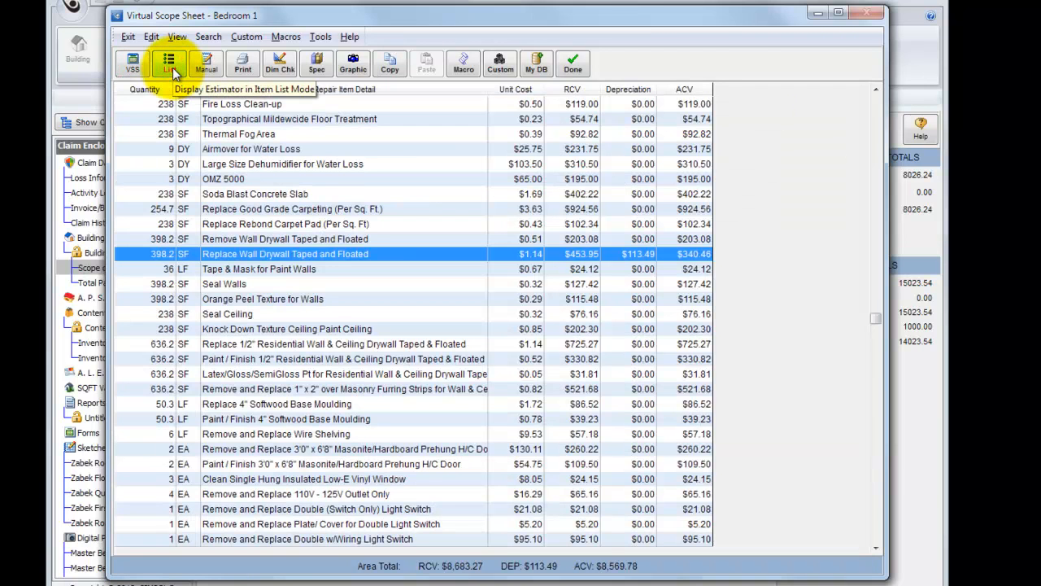
double_click(384, 254)
left_click_drag(592, 161, 508, 132)
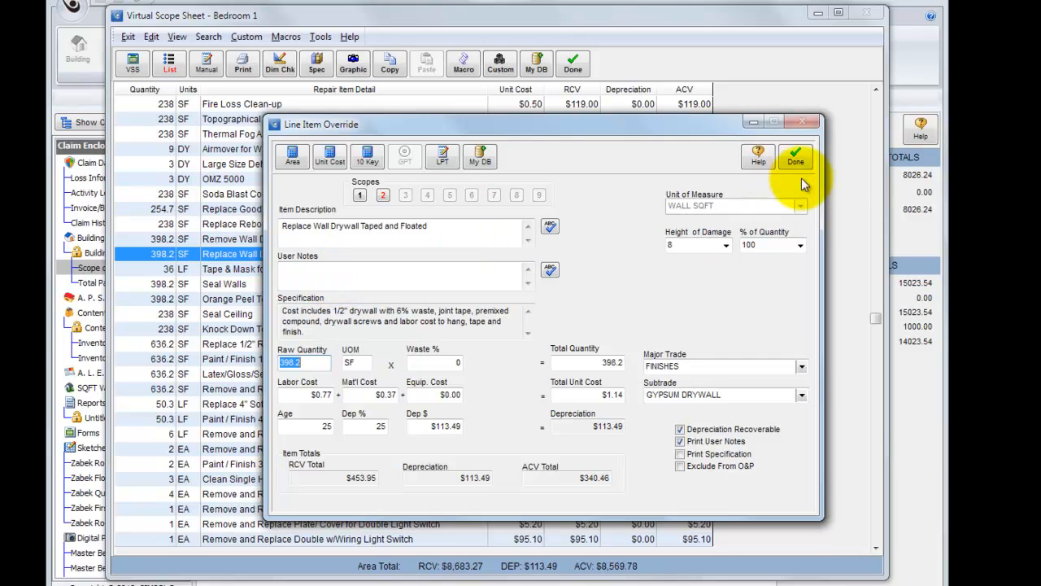
left_click(797, 156)
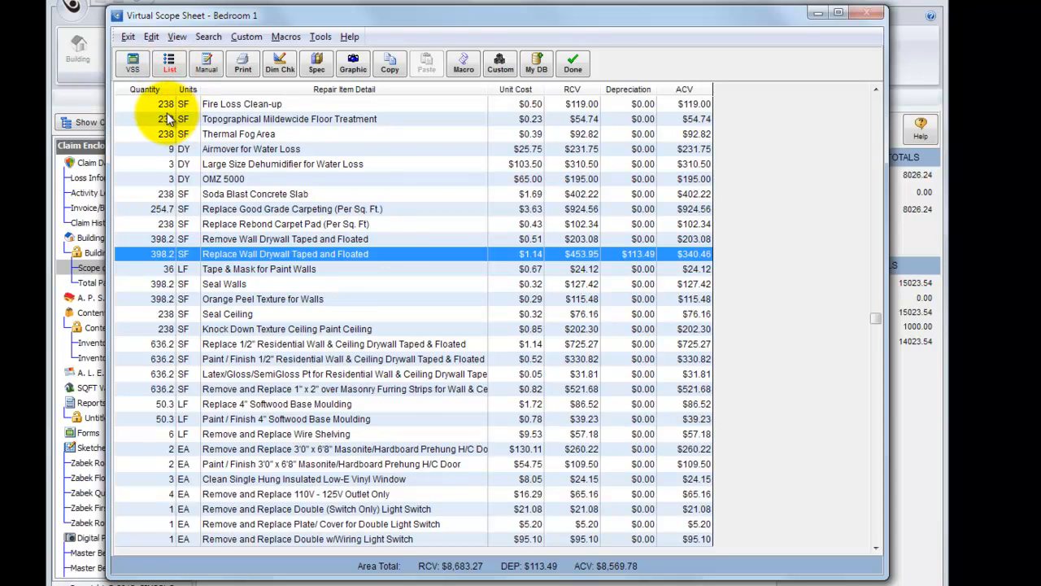
Step: Return to the virtual scope sheet view and clear the Replace and Remove scopes from Wall Drywall Taped and Floated
left_click(134, 72)
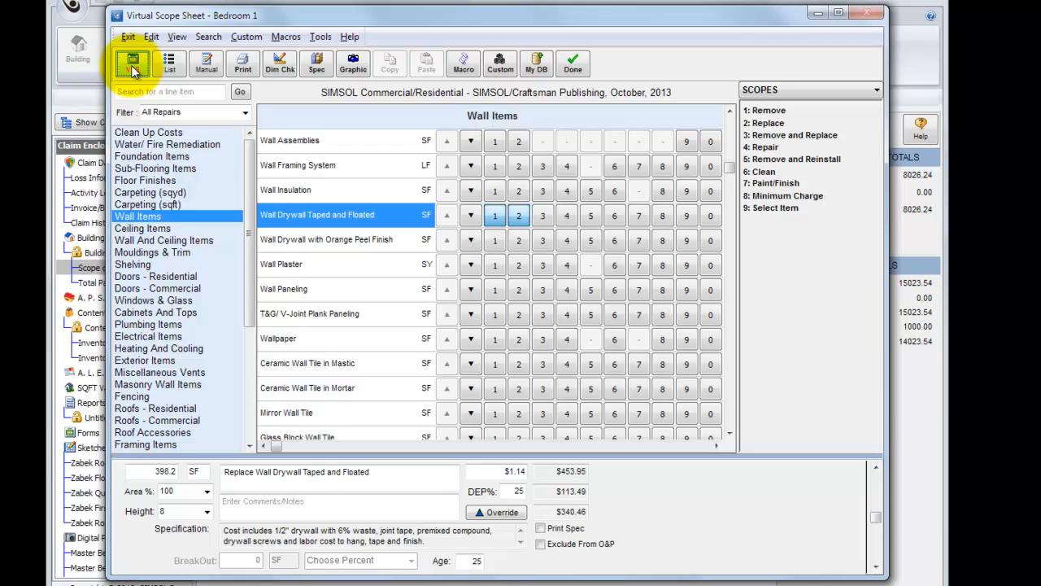
left_click(518, 218)
left_click(496, 217)
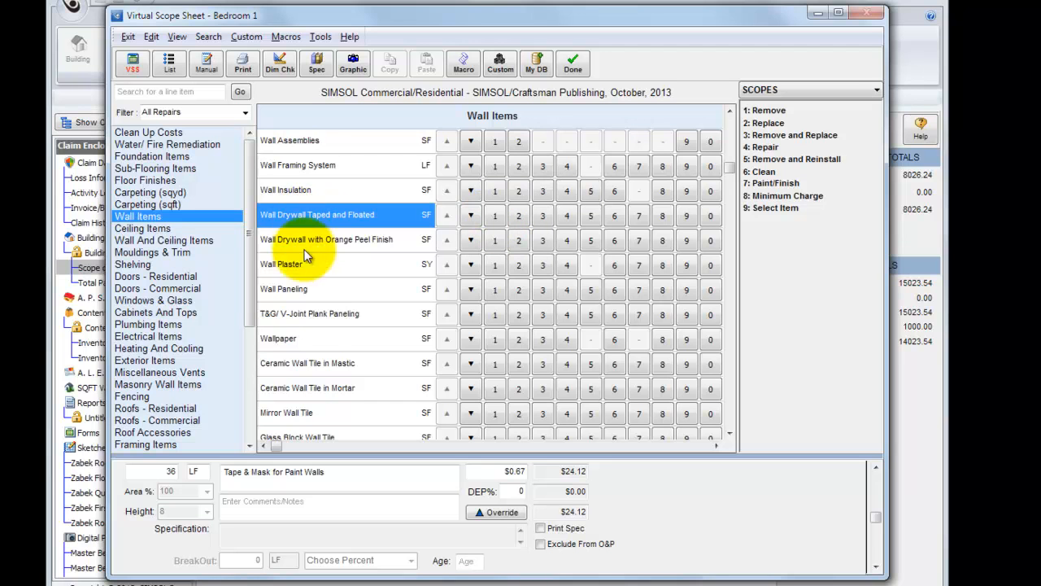
Step: Add the Remove and Replace scope for Premium Grade wallpaper to Bedroom 1 and finish the scope sheet
left_click(319, 342)
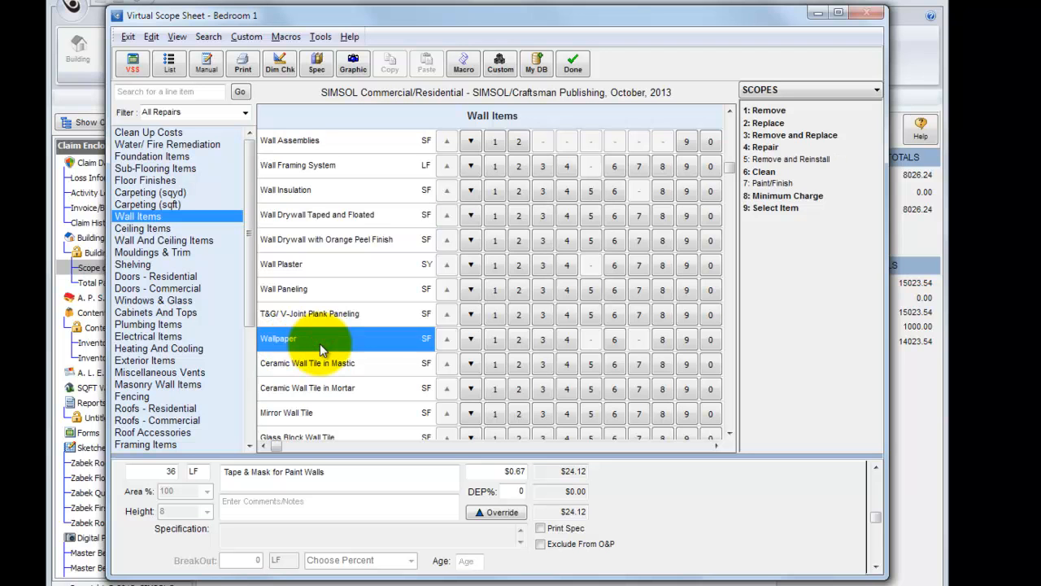
left_click(472, 338)
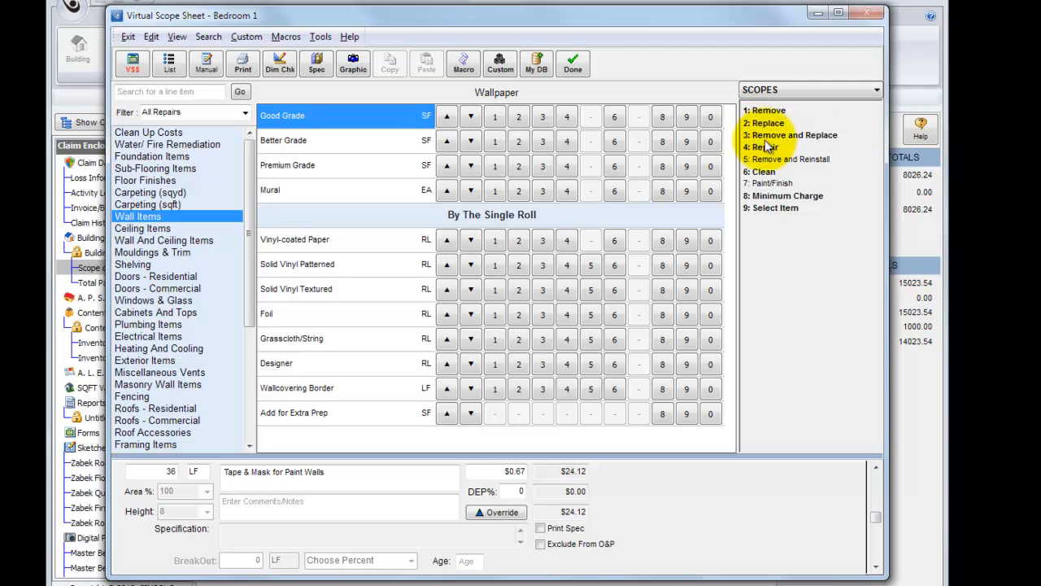
left_click(542, 167)
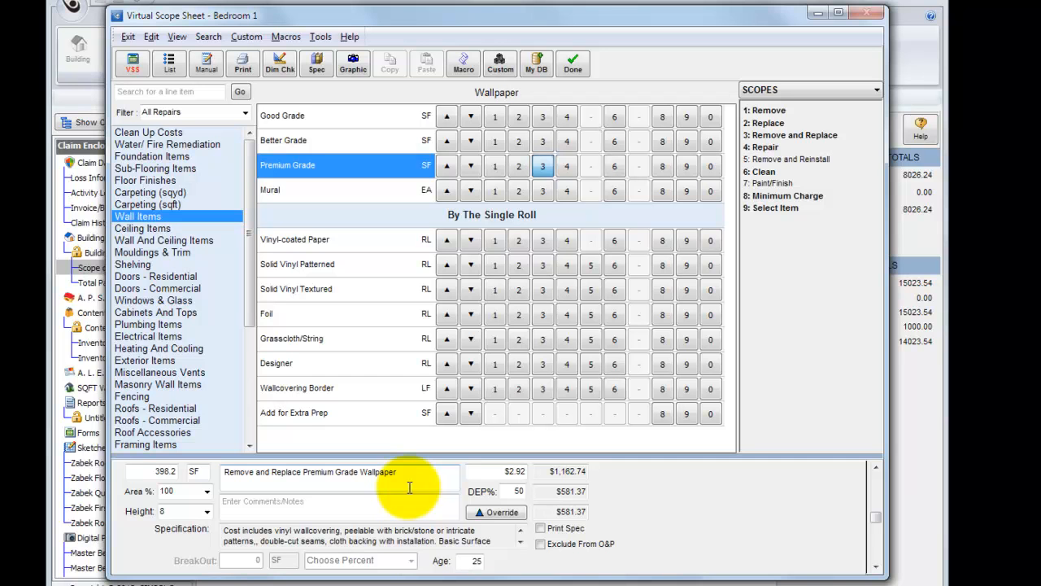
left_click(576, 65)
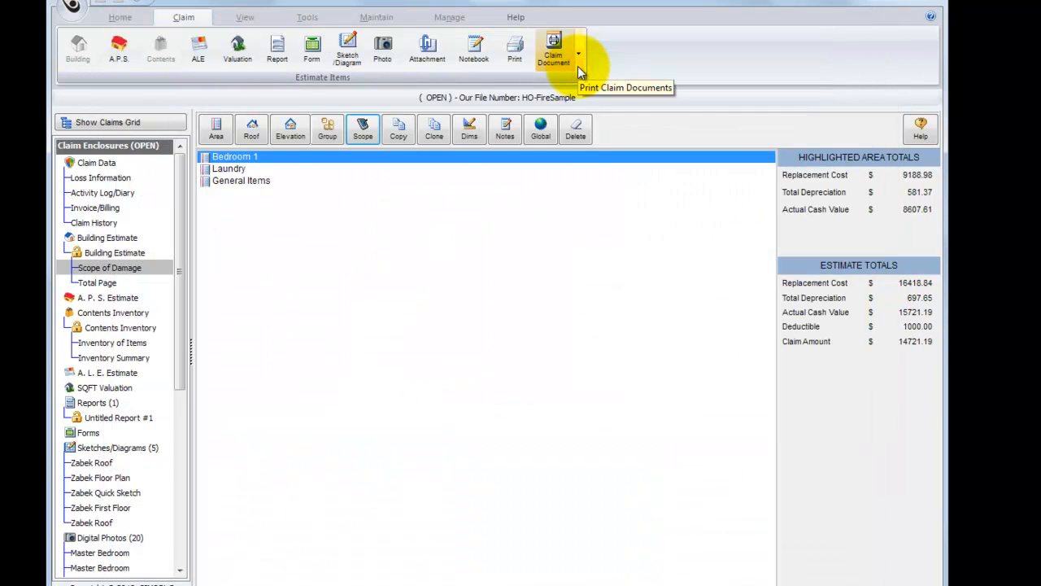